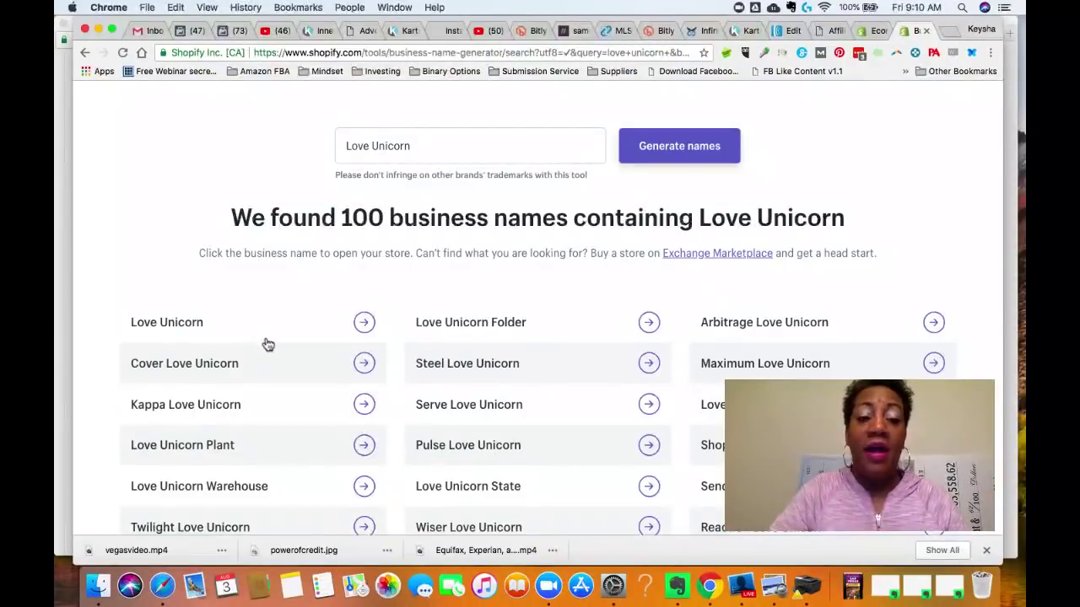
- Scroll through the 100 'Love Unicorn' name ideas, such as Love Unicorn Folder and Steel Love Unicorn
{"action": "scroll", "coordinate": [267, 344], "scroll_direction": "down", "scroll_amount": 1}
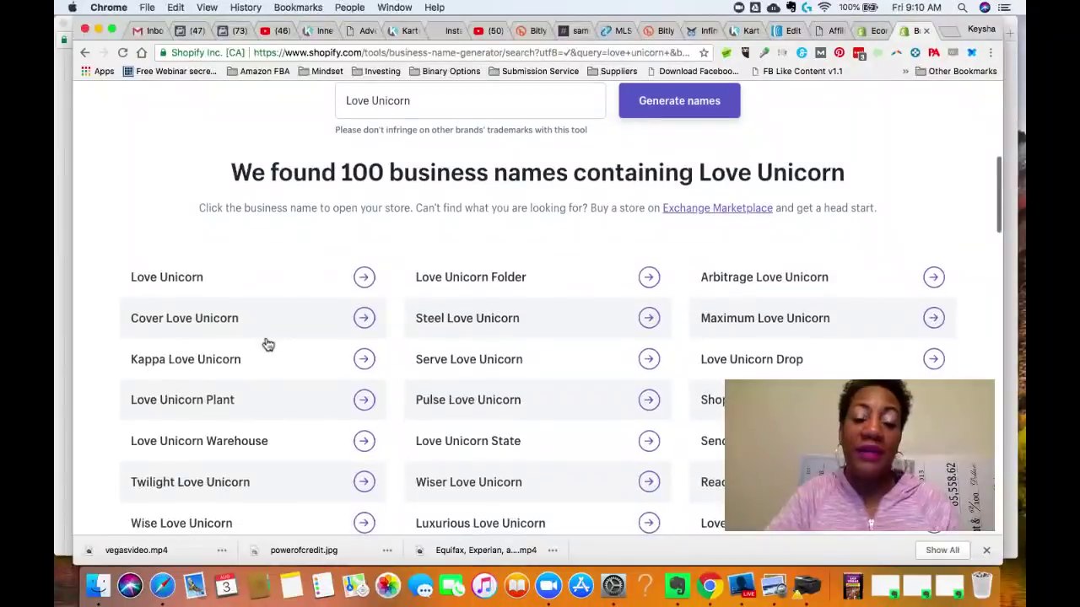
{"action": "scroll", "coordinate": [267, 345], "scroll_direction": "up", "scroll_amount": 3}
{"action": "scroll", "coordinate": [267, 344], "scroll_direction": "up", "scroll_amount": 4}
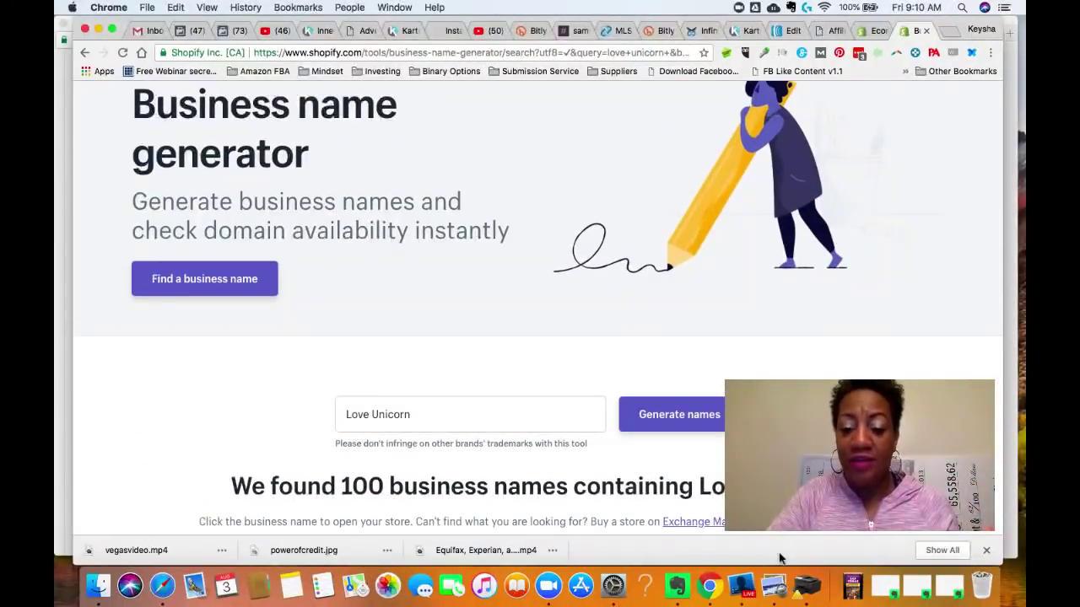
- Return to the Shopify admin's Online Store > Themes page listing Shoptimized-Theme-4-14 as current
{"action": "left_click", "coordinate": [742, 585]}
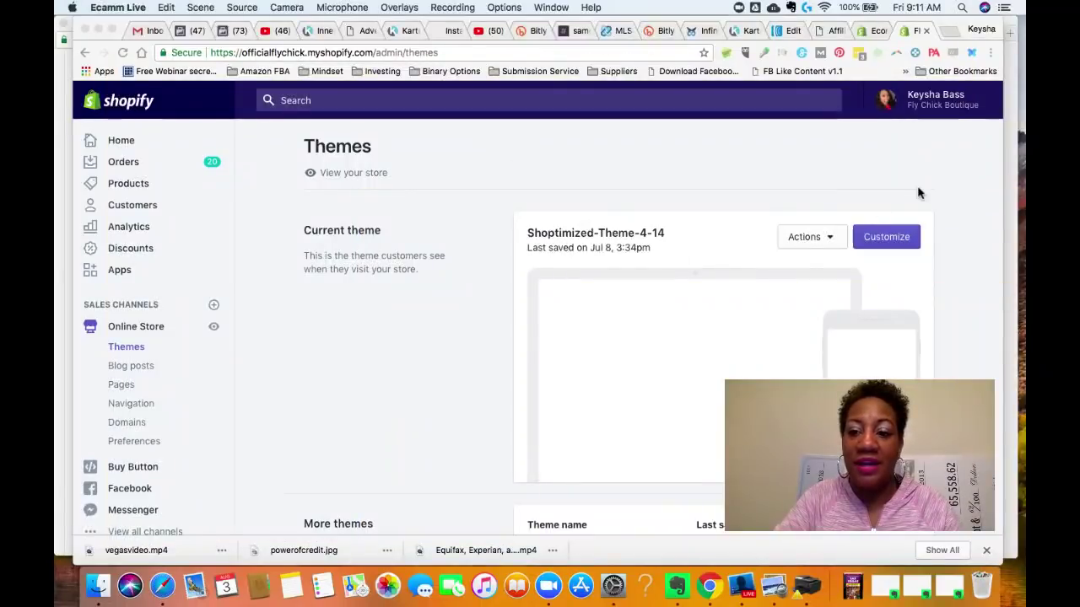
{"action": "left_click", "coordinate": [955, 207]}
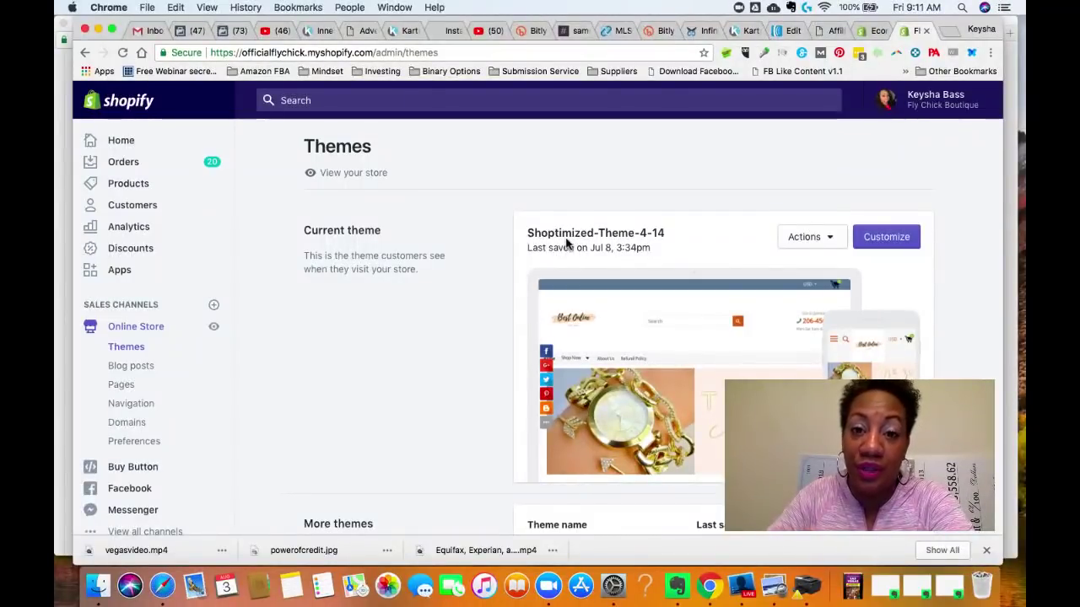
- Review the More themes list, then show the Actions menu for Shoptimized-Theme-4-14
{"action": "scroll", "coordinate": [567, 244], "scroll_direction": "down", "scroll_amount": 1}
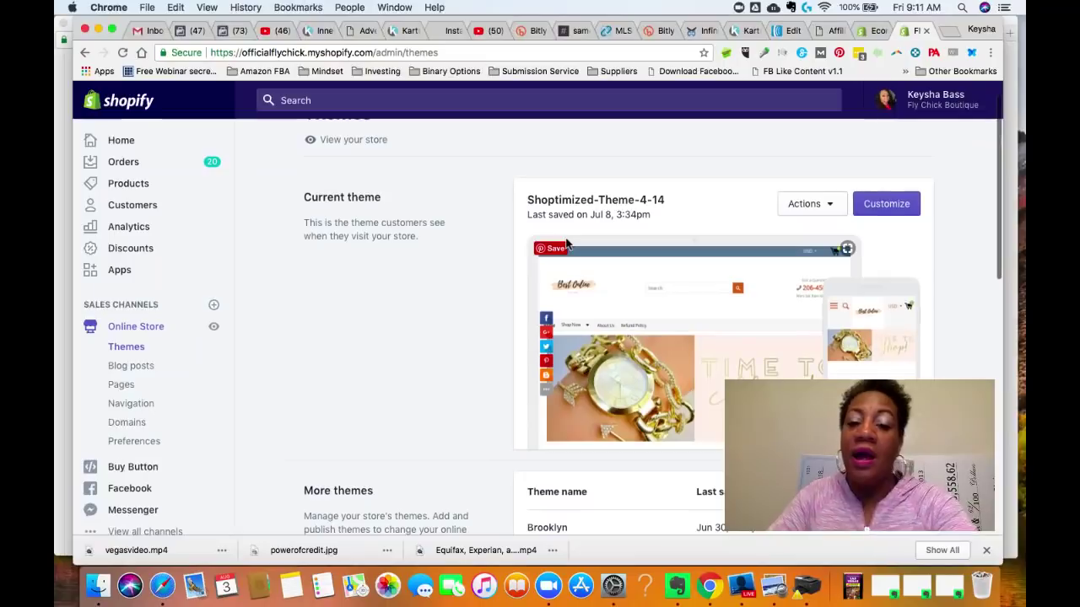
{"action": "scroll", "coordinate": [430, 377], "scroll_direction": "down", "scroll_amount": 4}
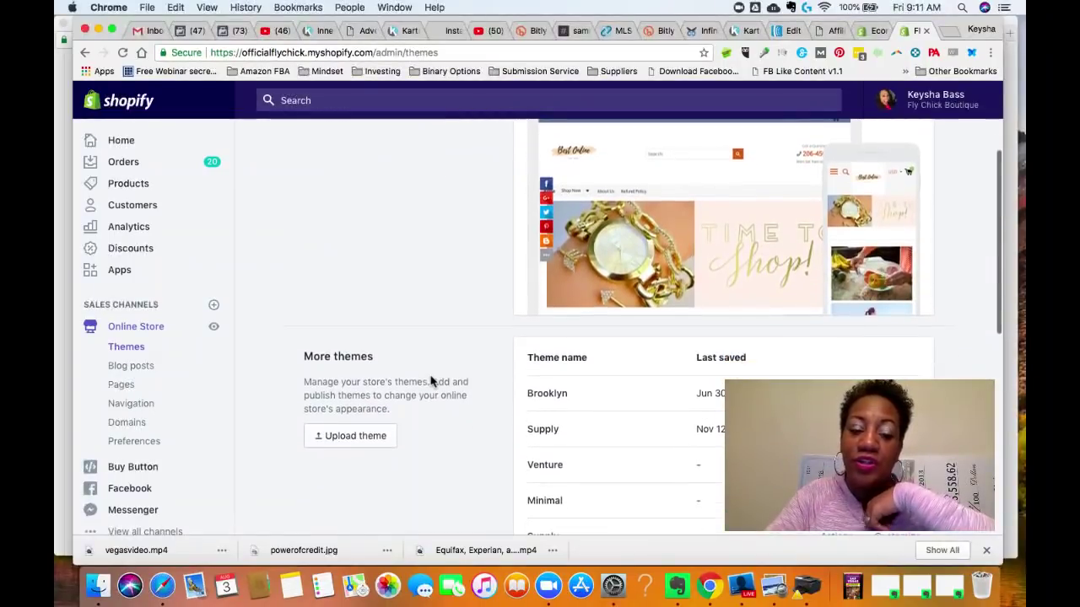
{"action": "scroll", "coordinate": [430, 377], "scroll_direction": "down", "scroll_amount": 7}
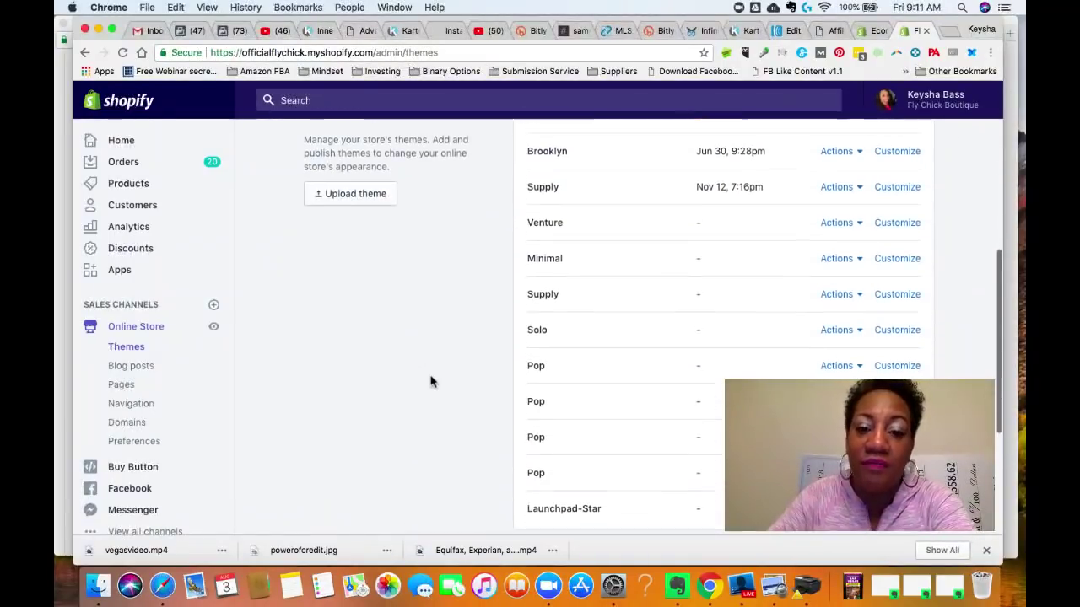
{"action": "scroll", "coordinate": [611, 287], "scroll_direction": "up", "scroll_amount": 2}
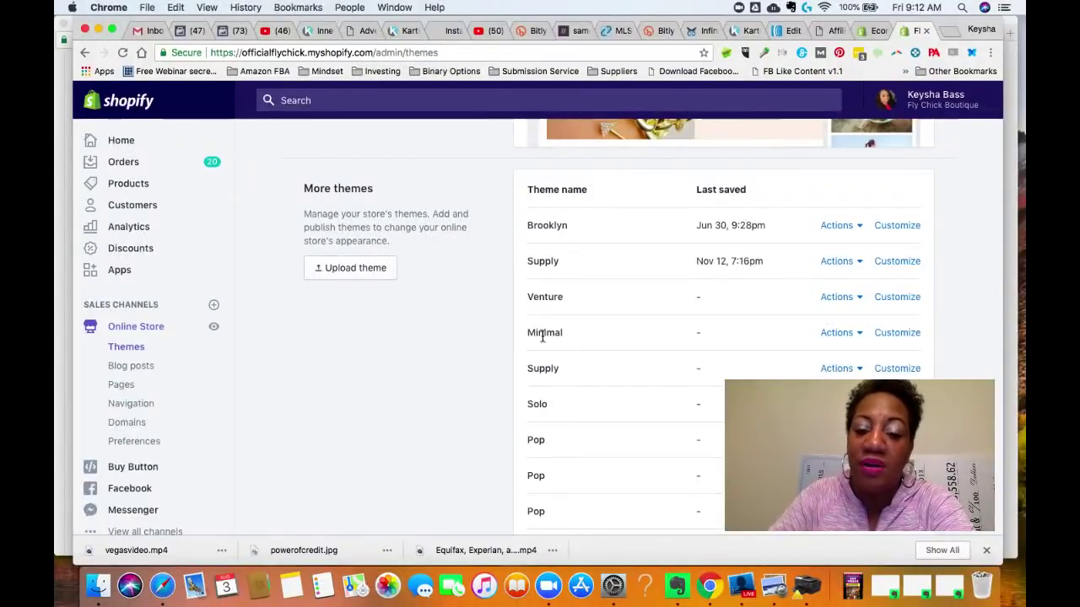
{"action": "scroll", "coordinate": [542, 335], "scroll_direction": "down", "scroll_amount": 2}
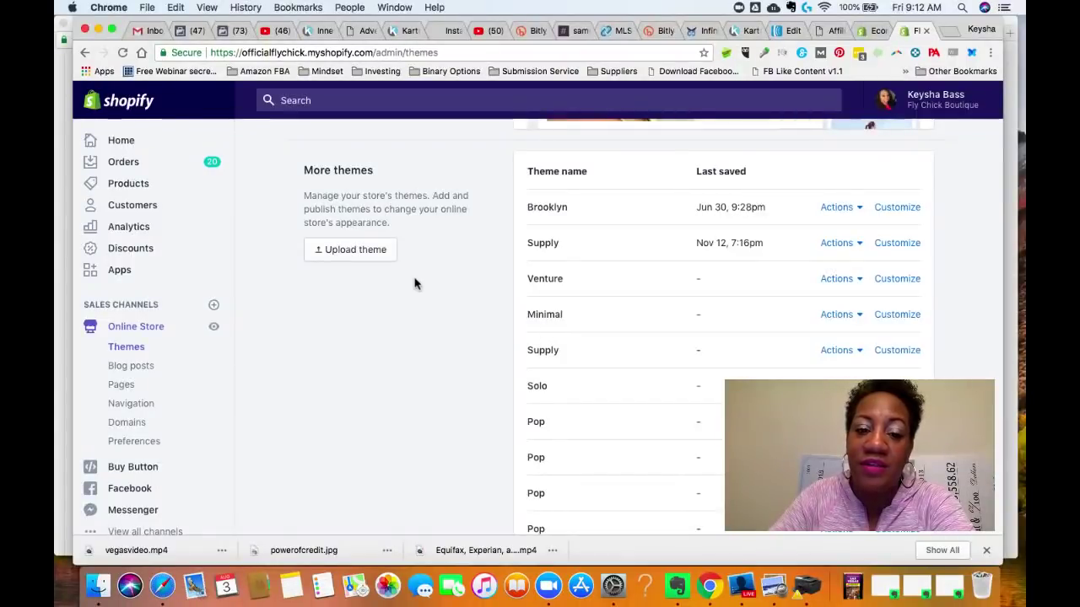
{"action": "scroll", "coordinate": [518, 278], "scroll_direction": "up", "scroll_amount": 3}
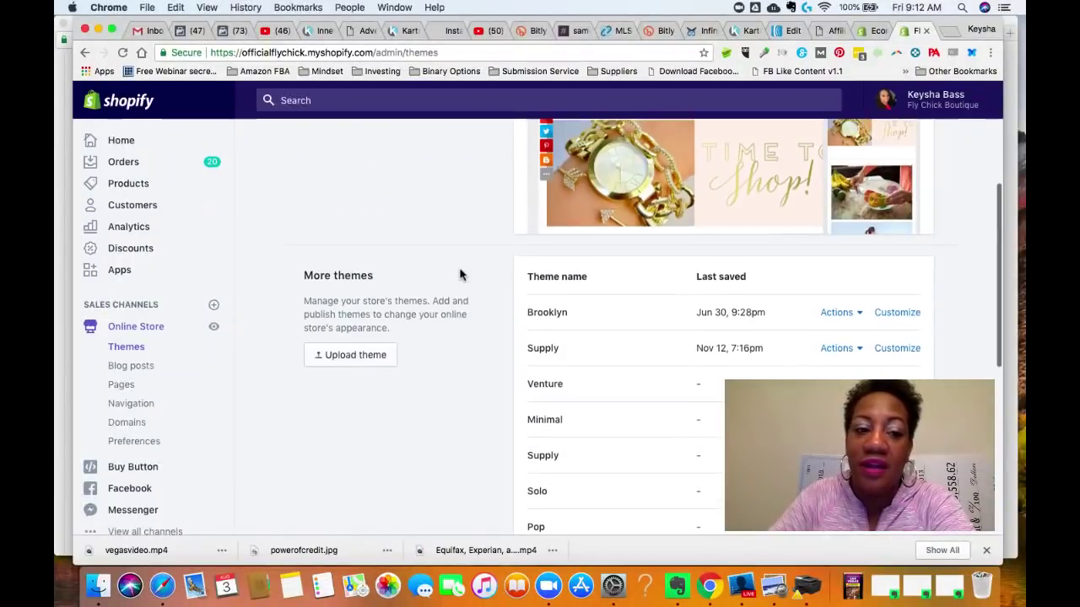
{"action": "scroll", "coordinate": [460, 274], "scroll_direction": "up", "scroll_amount": 5}
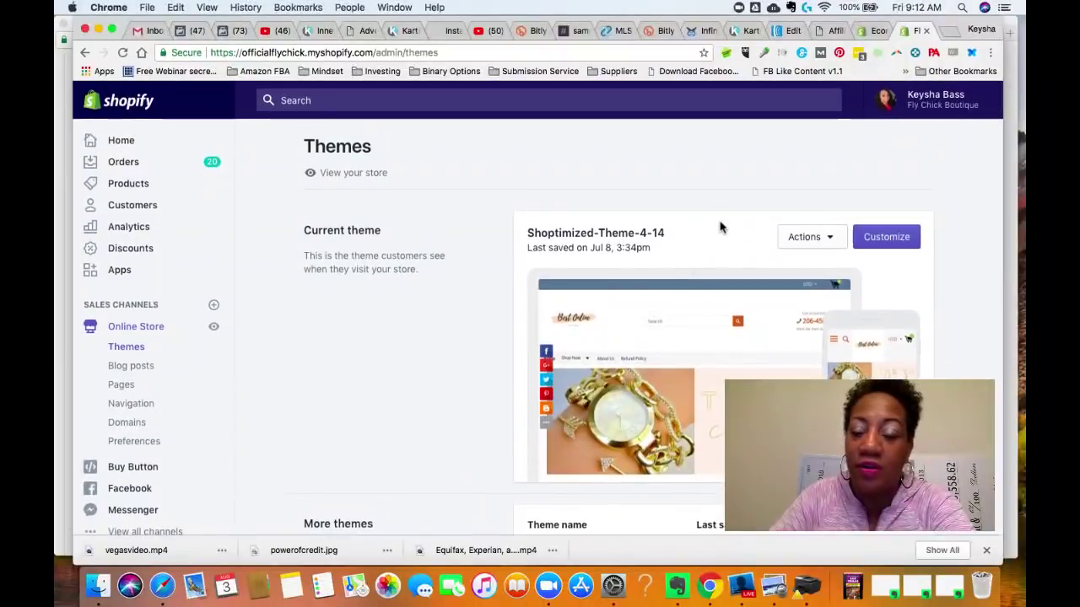
{"action": "left_click", "coordinate": [812, 242]}
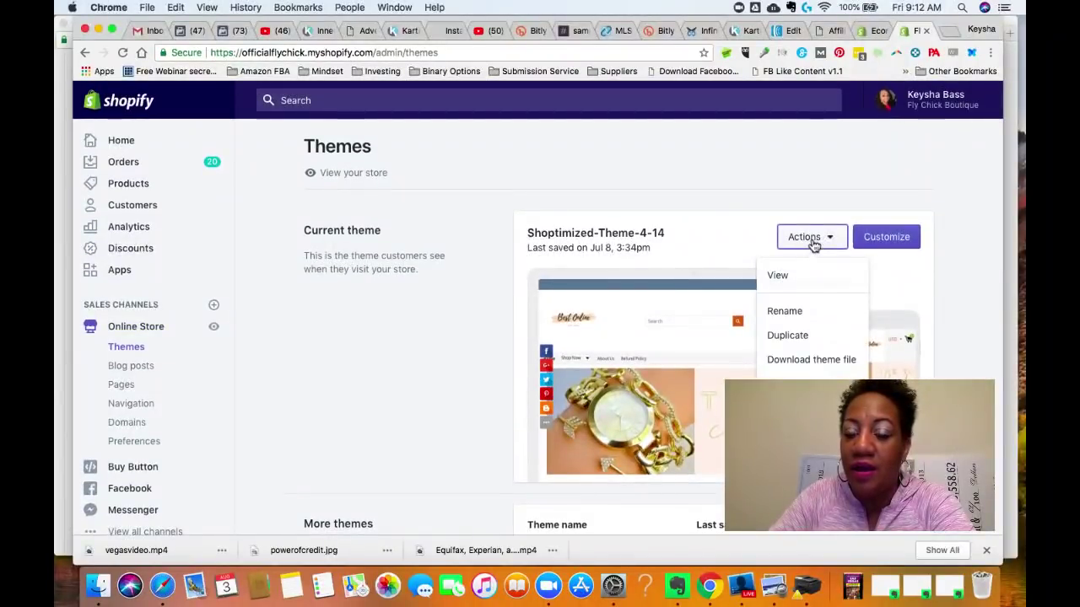
- Close the current theme's actions menu and look over the Brooklyn theme's action options
{"action": "left_click", "coordinate": [945, 236]}
{"action": "scroll", "coordinate": [945, 236], "scroll_direction": "down", "scroll_amount": 5}
{"action": "scroll", "coordinate": [502, 413], "scroll_direction": "down", "scroll_amount": 4}
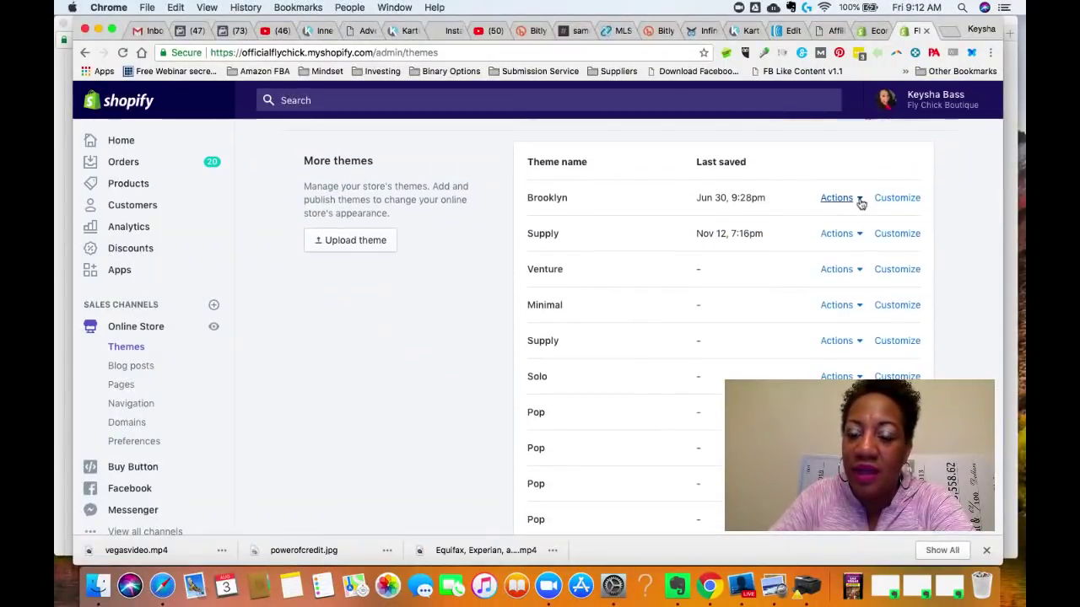
{"action": "left_click", "coordinate": [860, 201]}
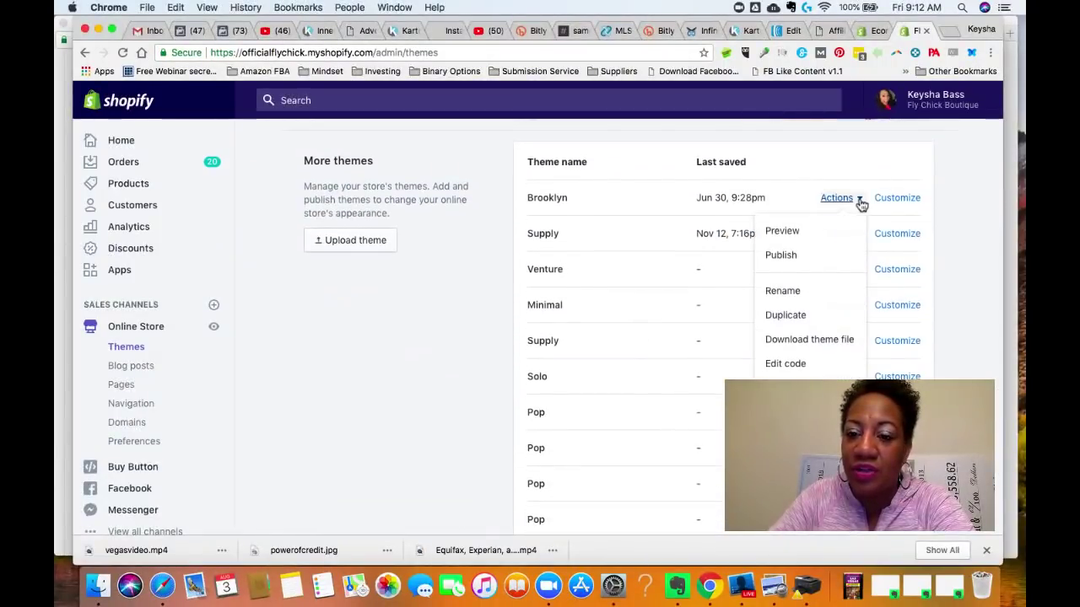
{"action": "left_click", "coordinate": [958, 202]}
- Preview the Minimal theme in a new tab, then return to the themes list down to Launchpad-Star
{"action": "scroll", "coordinate": [873, 208], "scroll_direction": "down", "scroll_amount": 2}
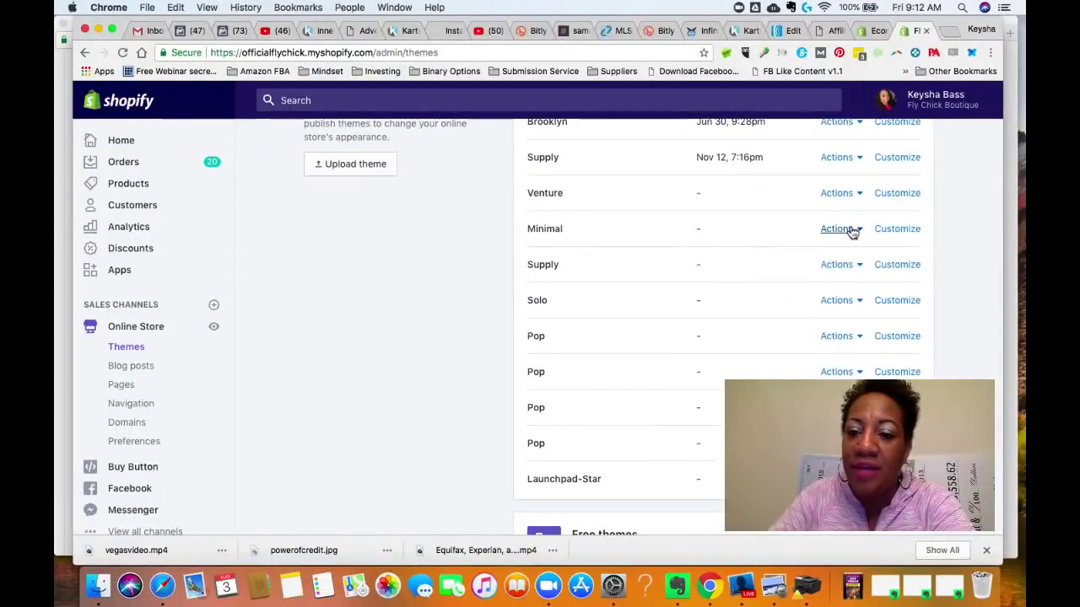
{"action": "left_click", "coordinate": [850, 231]}
{"action": "left_click", "coordinate": [809, 266]}
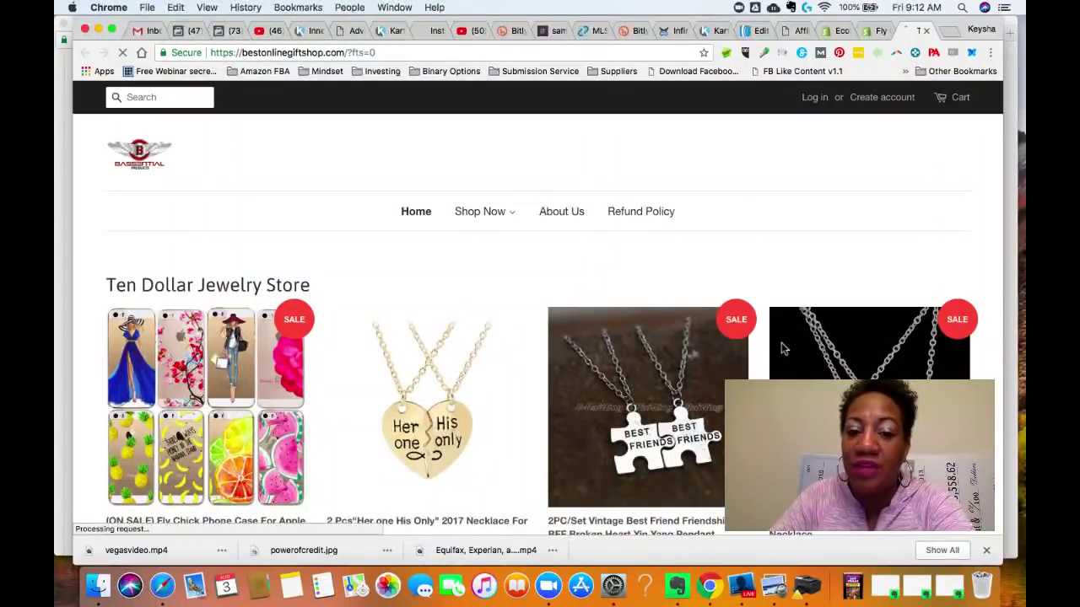
{"action": "left_click", "coordinate": [877, 32]}
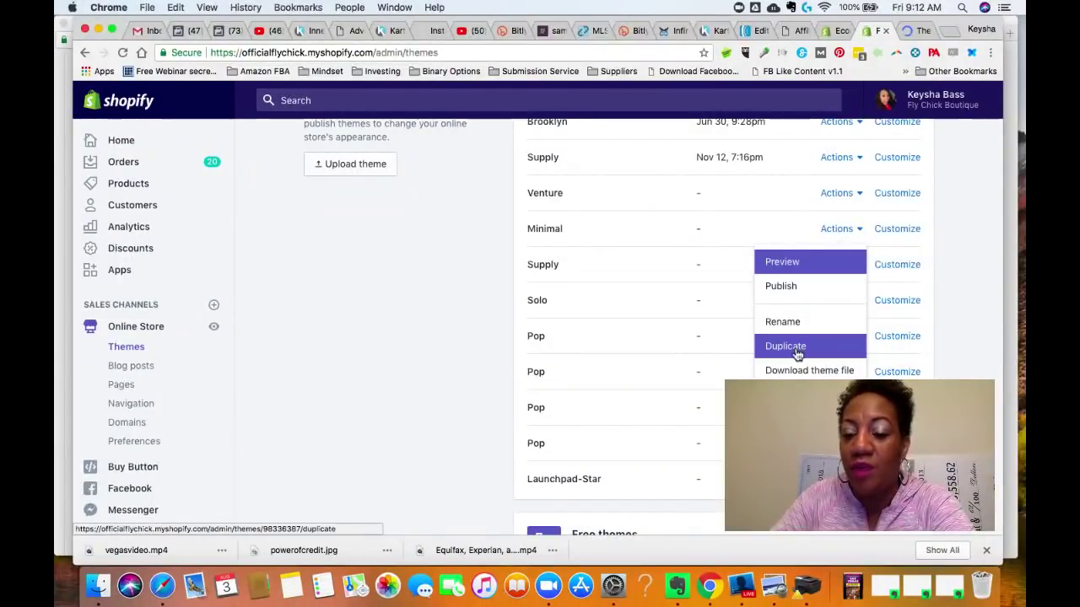
{"action": "left_click", "coordinate": [874, 251]}
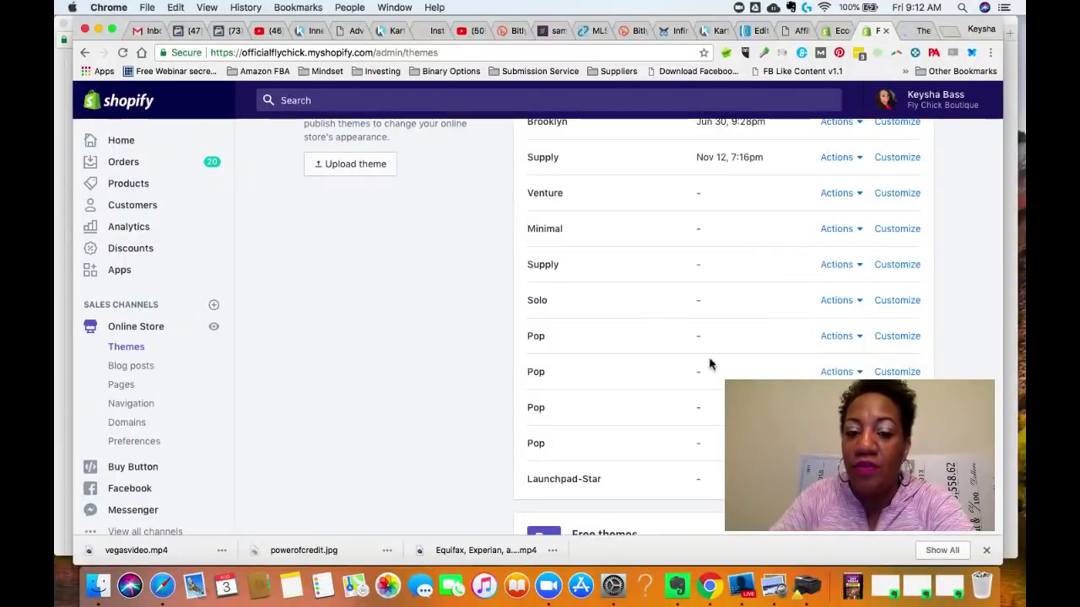
{"action": "scroll", "coordinate": [557, 421], "scroll_direction": "down", "scroll_amount": 4}
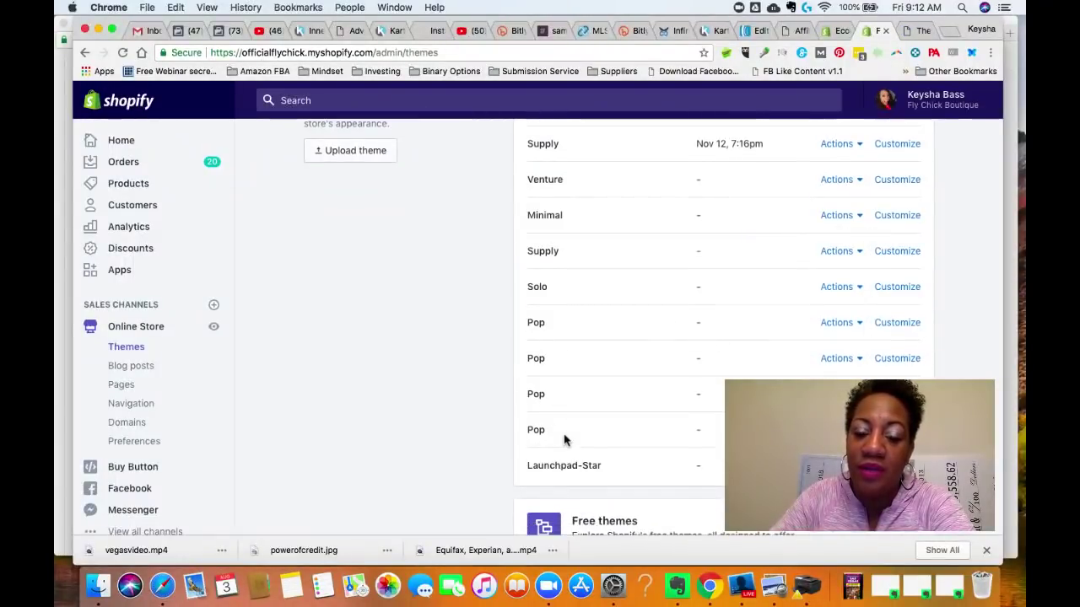
{"action": "scroll", "coordinate": [588, 445], "scroll_direction": "down", "scroll_amount": 2}
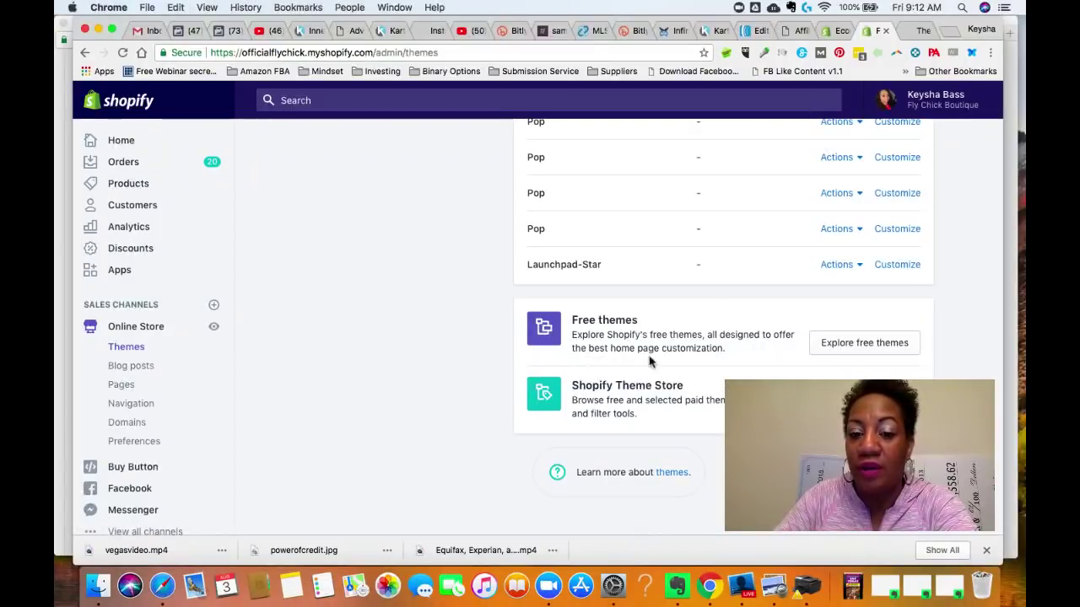
- Go from the Themes page to the store's Products page via the left sidebar
{"action": "scroll", "coordinate": [476, 380], "scroll_direction": "up", "scroll_amount": 10}
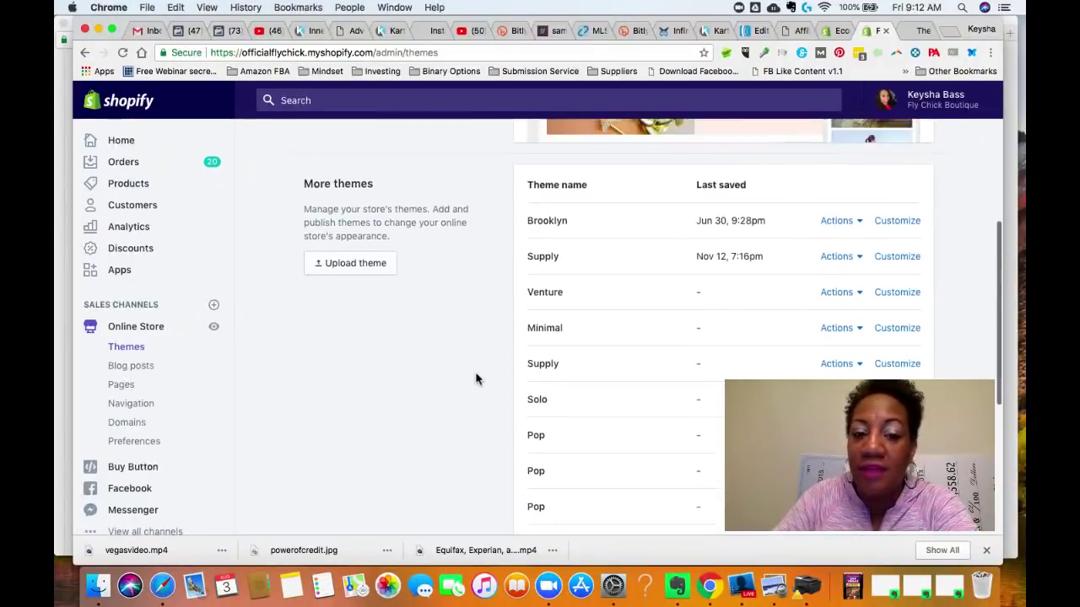
{"action": "scroll", "coordinate": [475, 380], "scroll_direction": "up", "scroll_amount": 1}
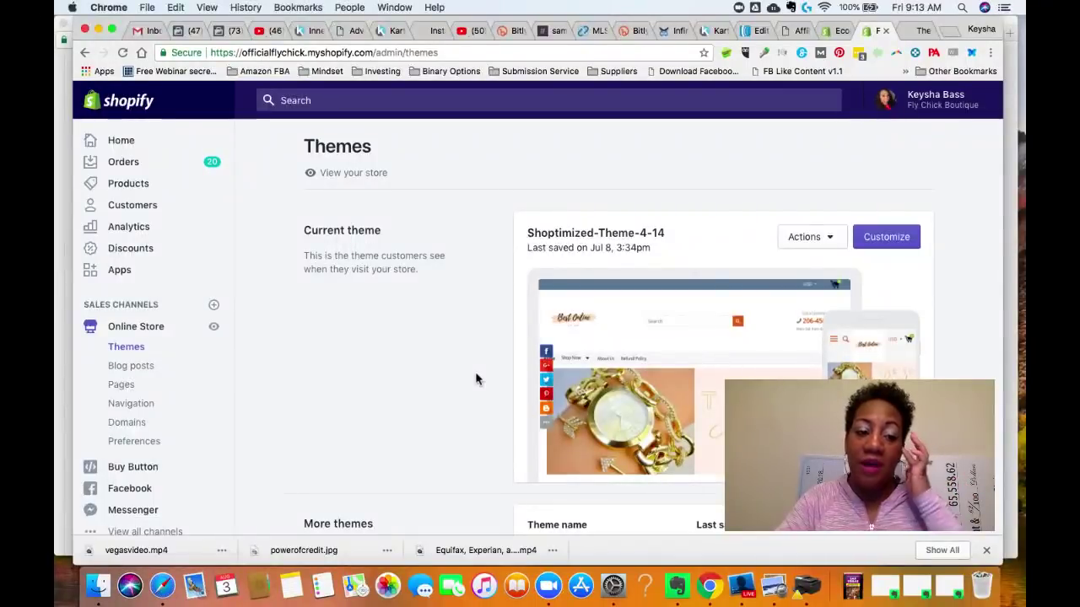
{"action": "scroll", "coordinate": [156, 392], "scroll_direction": "down", "scroll_amount": 1}
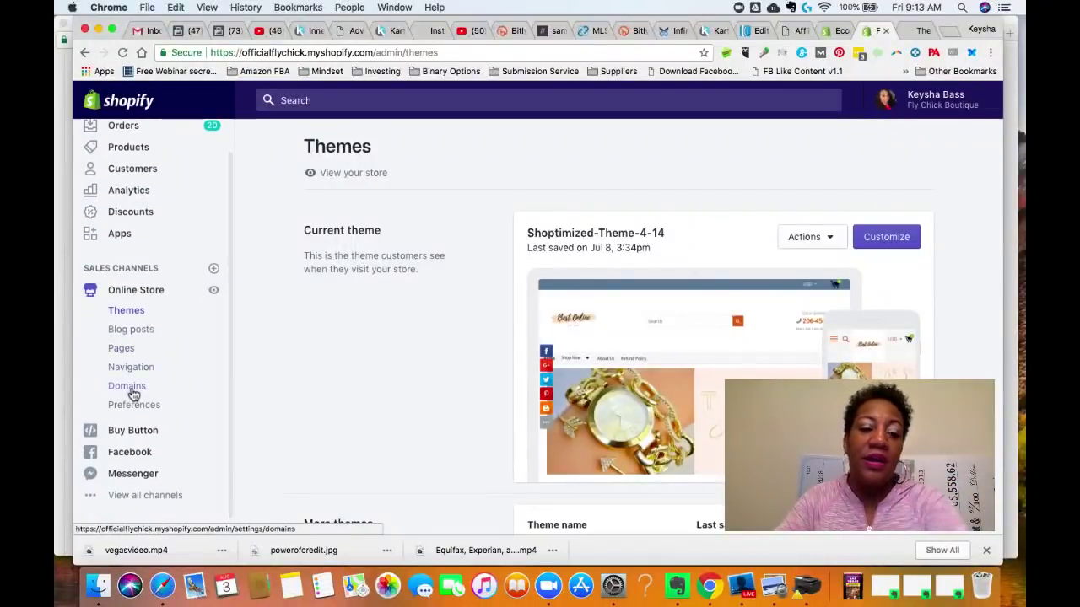
{"action": "scroll", "coordinate": [132, 395], "scroll_direction": "down", "scroll_amount": 1}
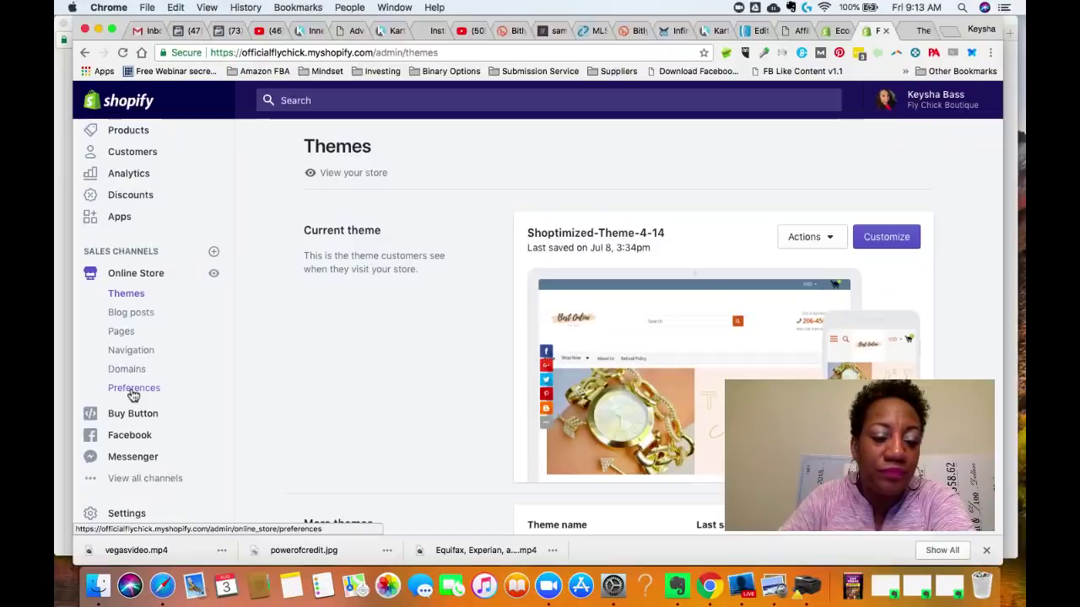
{"action": "scroll", "coordinate": [133, 395], "scroll_direction": "up", "scroll_amount": 2}
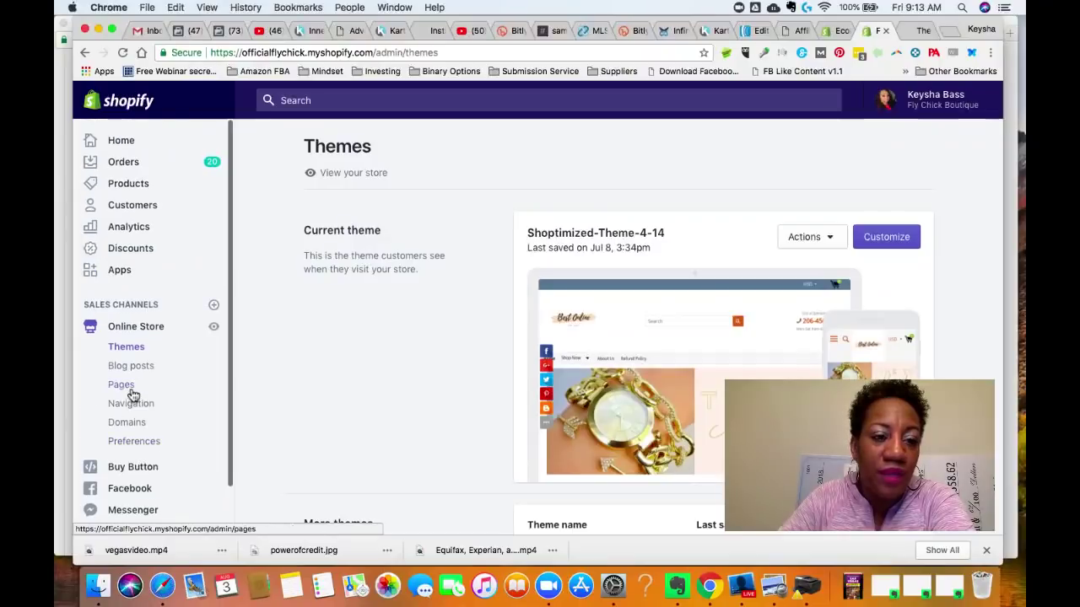
{"action": "left_click", "coordinate": [94, 189]}
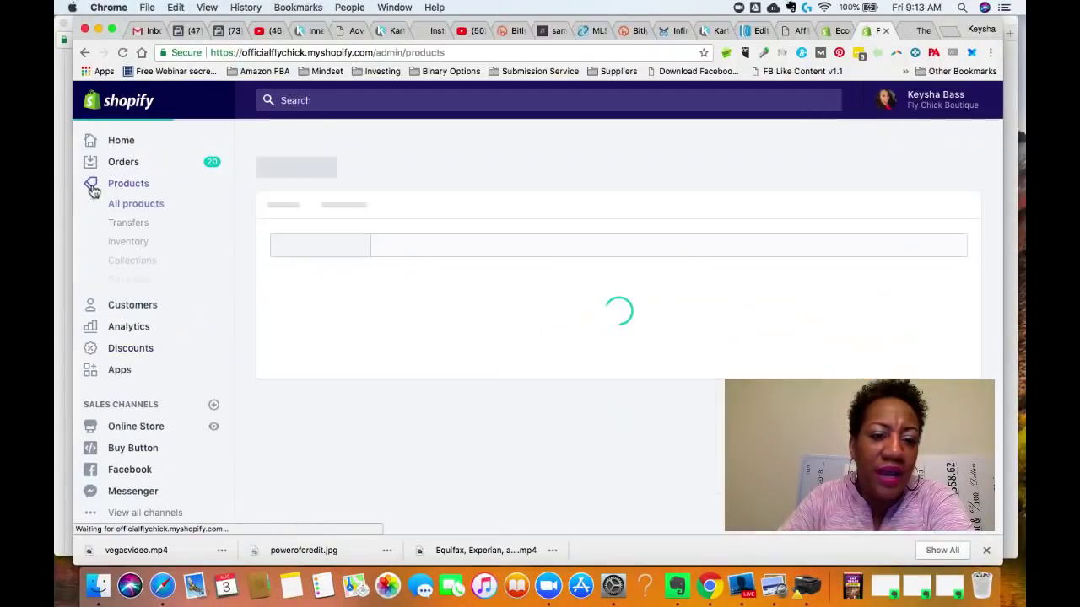